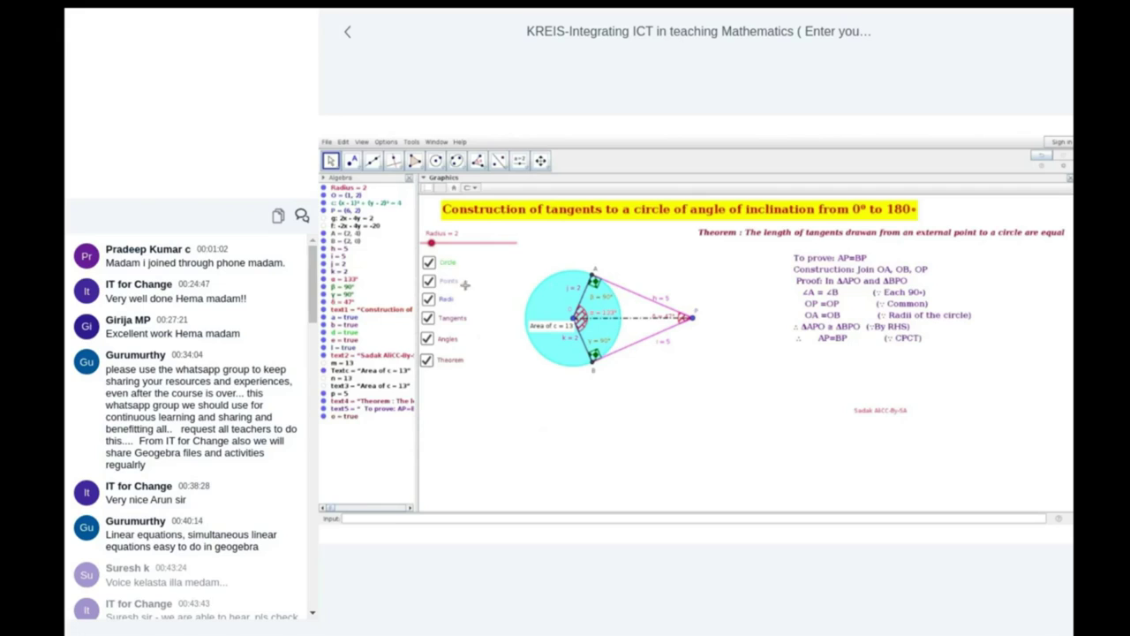
Pan the drawing slightly right, then drag external point P to a new position.
{"action": "mouse_move", "coordinate": [431, 242]}
{"action": "left_mouse_down"}
{"action": "mouse_move", "coordinate": [444, 243]}
{"action": "mouse_move", "coordinate": [432, 242]}
{"action": "left_mouse_up"}
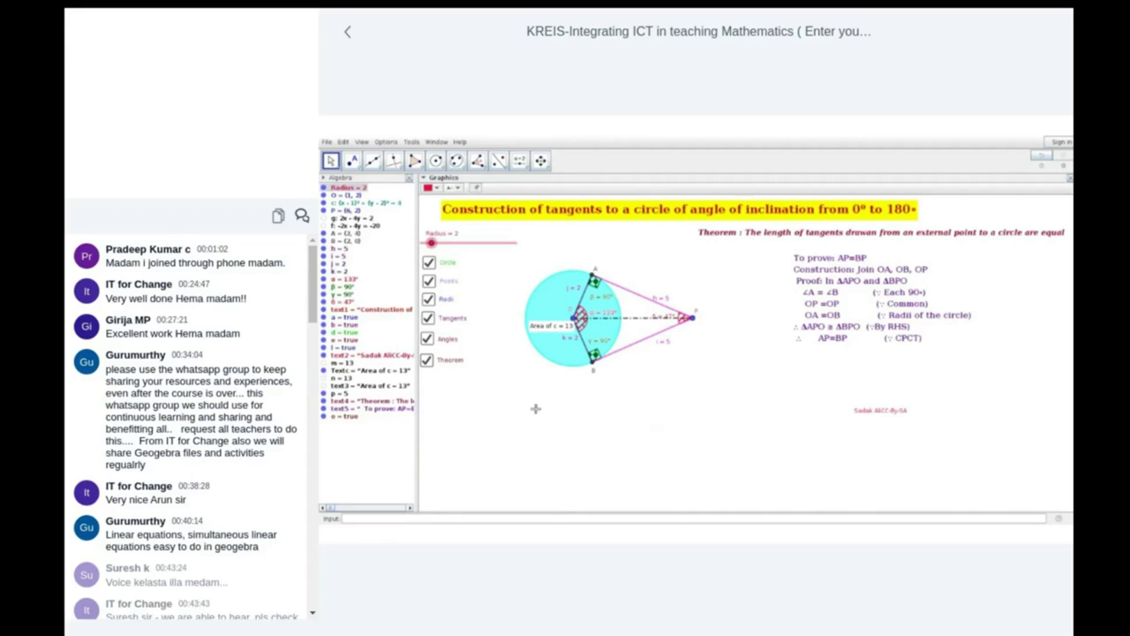
{"action": "mouse_move", "coordinate": [536, 409]}
{"action": "left_mouse_down"}
{"action": "mouse_move", "coordinate": [565, 410]}
{"action": "mouse_move", "coordinate": [553, 411]}
{"action": "left_mouse_up"}
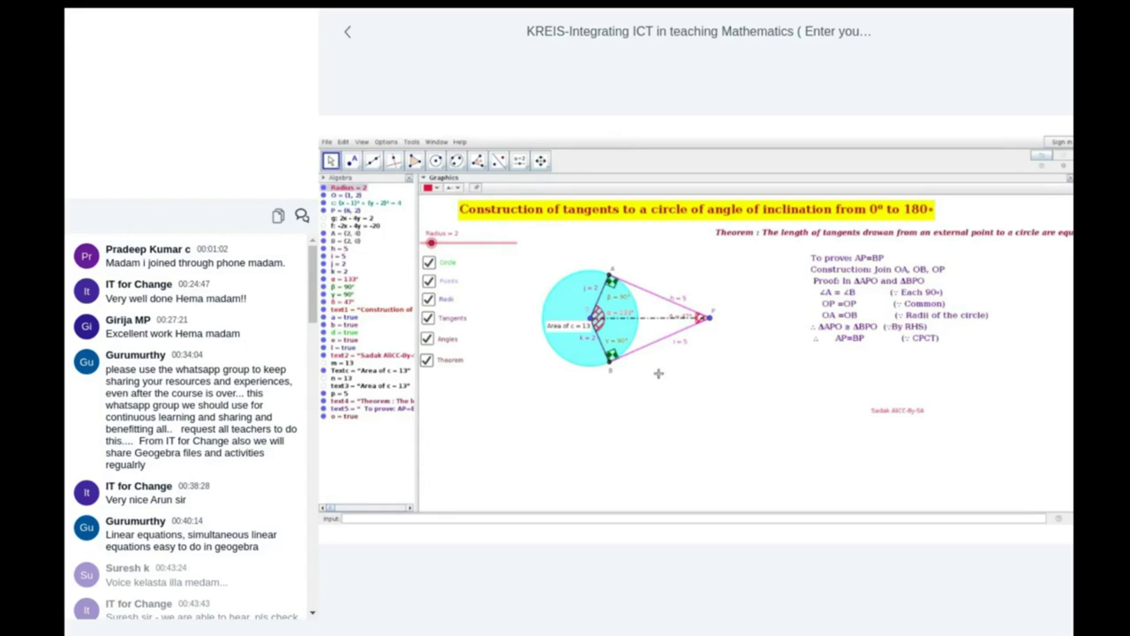
{"action": "left_click", "coordinate": [710, 320]}
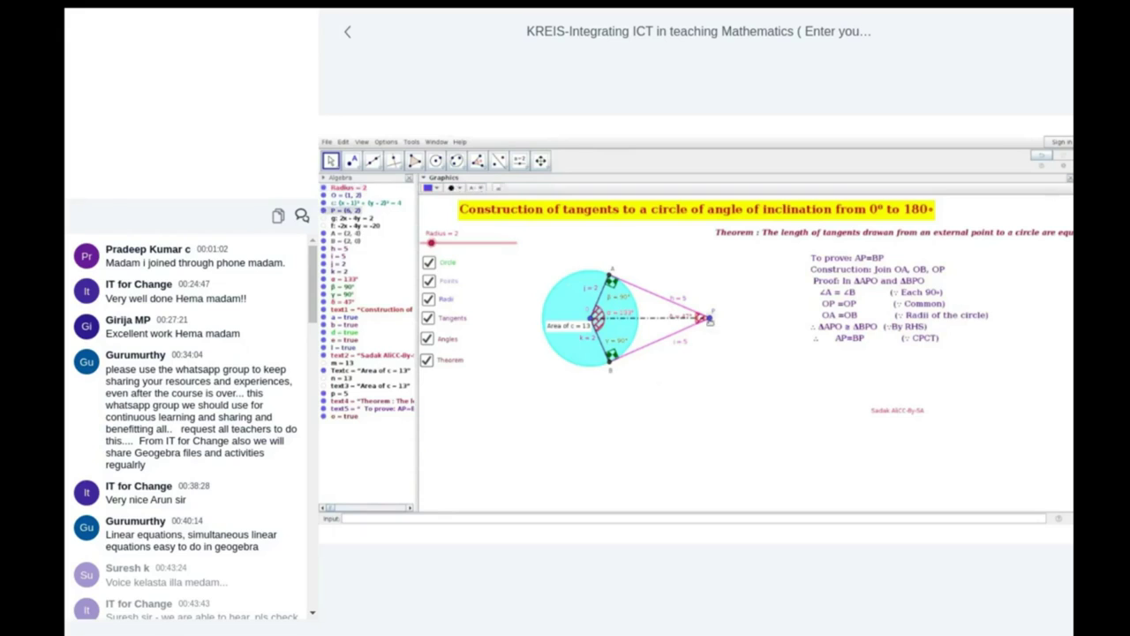
{"action": "mouse_move", "coordinate": [710, 322]}
{"action": "left_mouse_down"}
{"action": "mouse_move", "coordinate": [682, 325]}
{"action": "mouse_move", "coordinate": [732, 320]}
{"action": "mouse_move", "coordinate": [740, 279]}
{"action": "mouse_move", "coordinate": [745, 312]}
{"action": "mouse_move", "coordinate": [698, 326]}
{"action": "mouse_move", "coordinate": [736, 320]}
{"action": "left_mouse_up"}
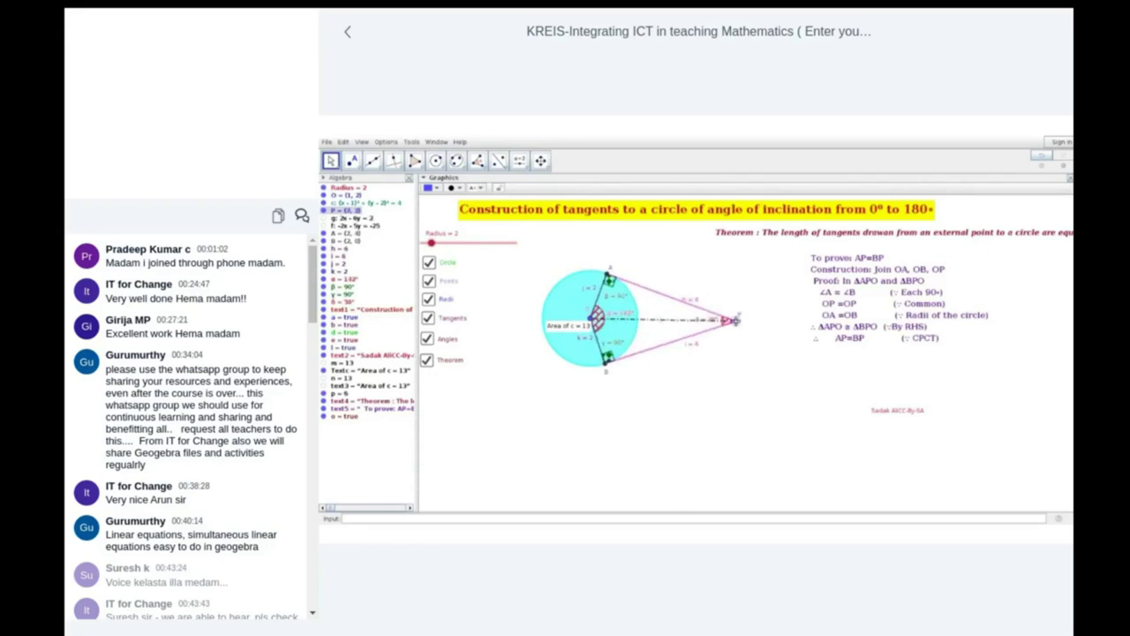
Hide the theorem text and drag P back to (7, 2), giving tangent lengths of 5.
{"action": "left_click", "coordinate": [723, 370]}
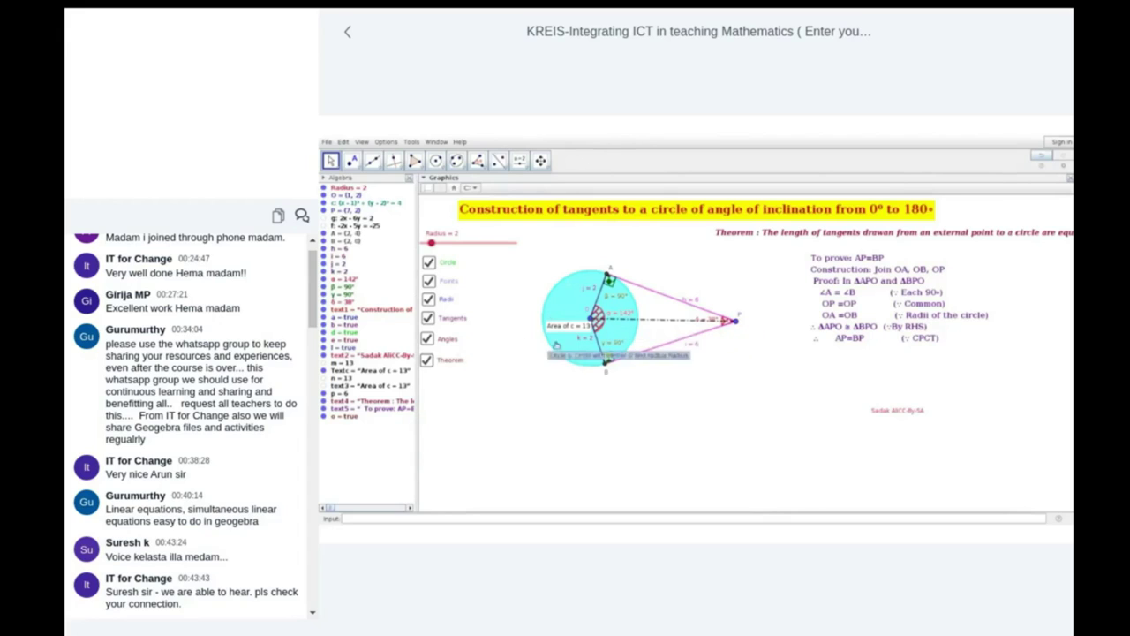
{"action": "left_click", "coordinate": [428, 359]}
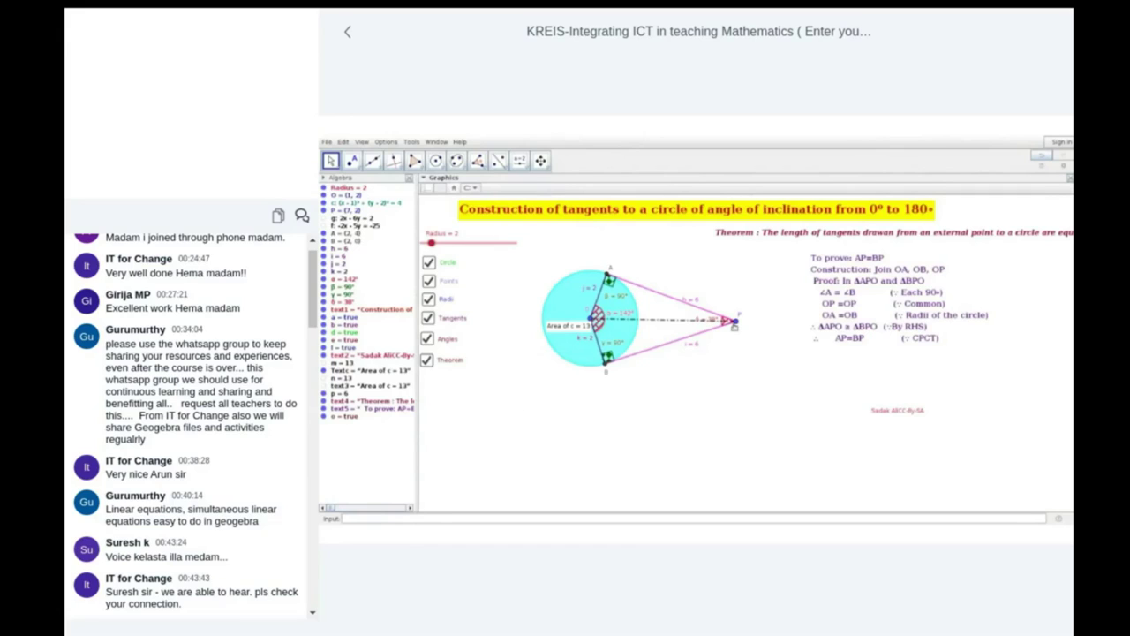
{"action": "left_click", "coordinate": [736, 322]}
{"action": "mouse_move", "coordinate": [736, 324]}
{"action": "left_mouse_down"}
{"action": "mouse_move", "coordinate": [713, 324]}
{"action": "mouse_move", "coordinate": [721, 316]}
{"action": "left_mouse_up"}
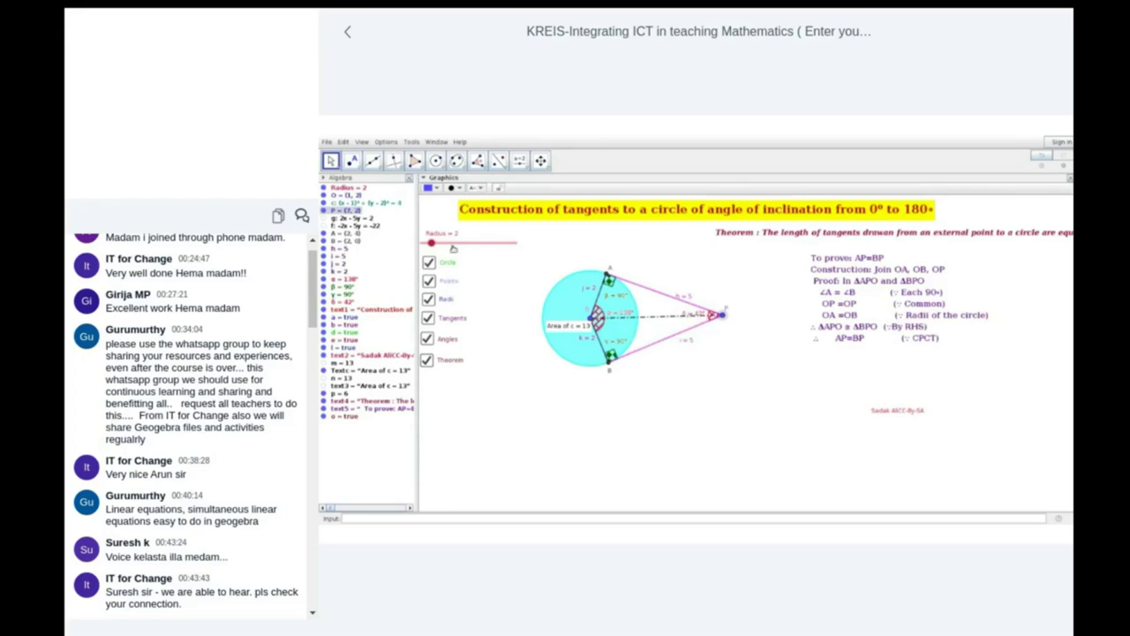
{"action": "mouse_move", "coordinate": [432, 243]}
{"action": "left_mouse_down"}
{"action": "mouse_move", "coordinate": [451, 243]}
{"action": "mouse_move", "coordinate": [441, 243]}
{"action": "left_mouse_up"}
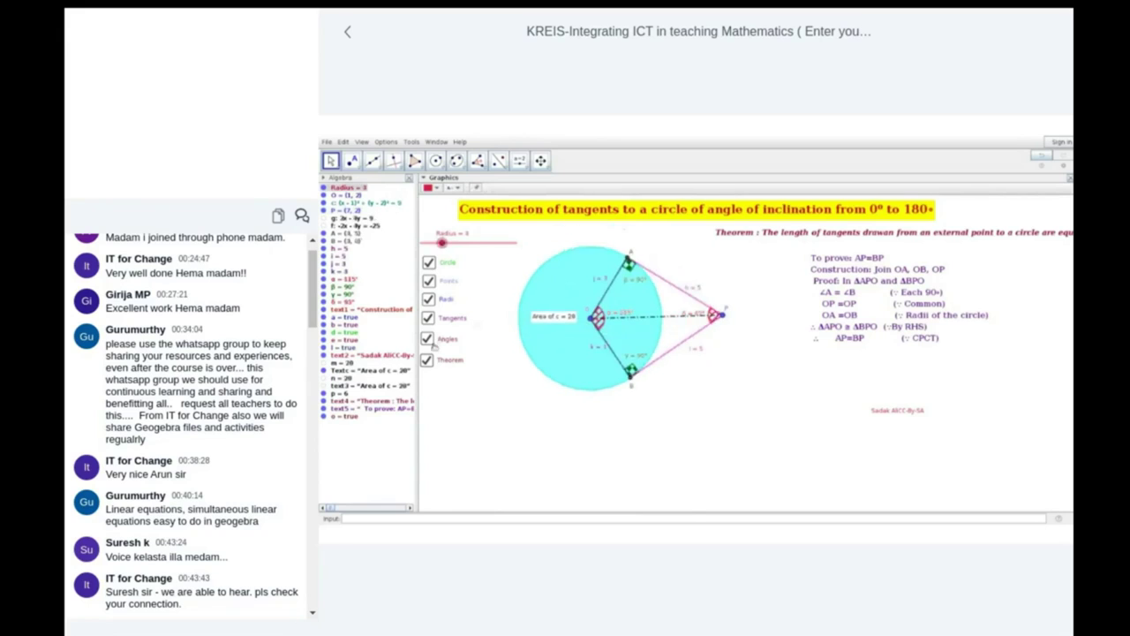
{"action": "left_click", "coordinate": [428, 359]}
{"action": "left_click", "coordinate": [427, 339]}
{"action": "left_click", "coordinate": [429, 318]}
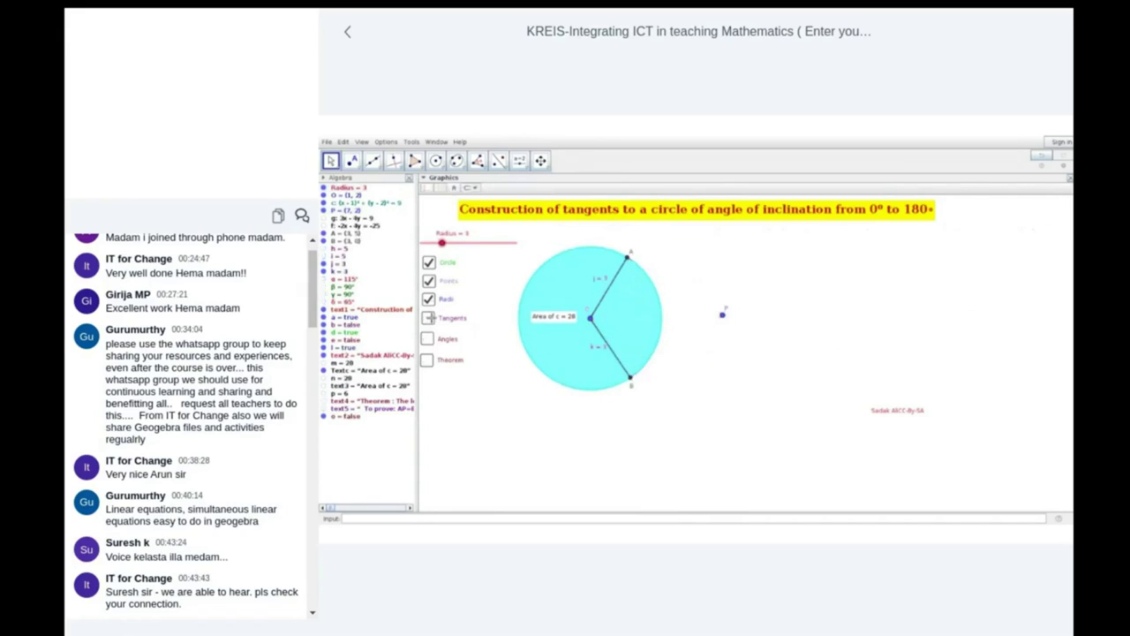
{"action": "left_click", "coordinate": [429, 299]}
{"action": "left_click", "coordinate": [428, 262]}
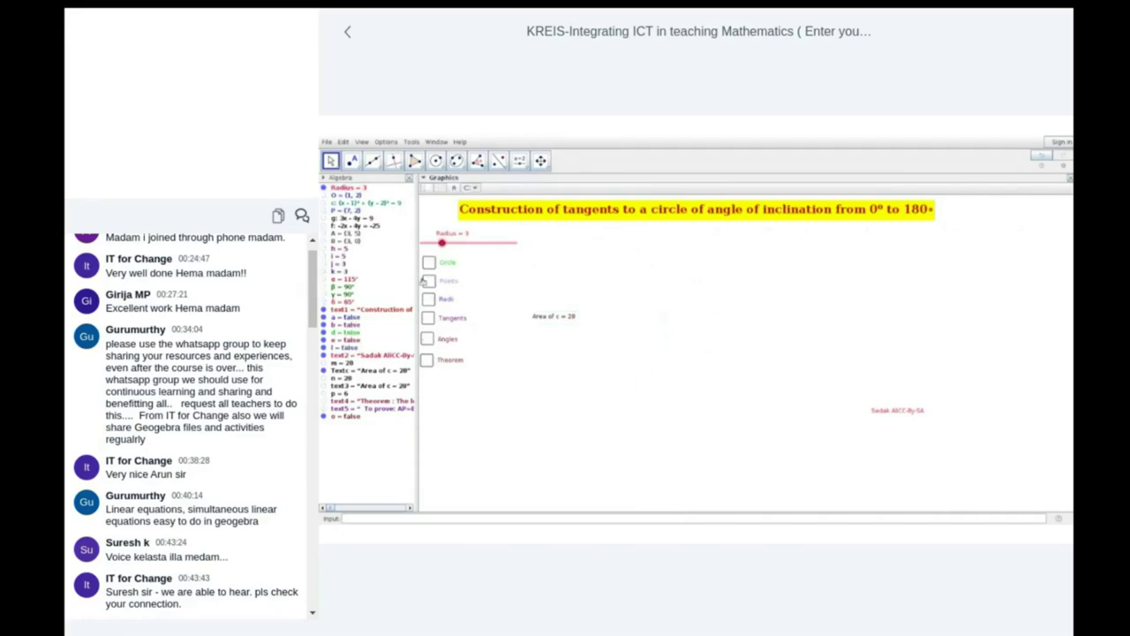
{"action": "left_click", "coordinate": [430, 263]}
{"action": "left_click", "coordinate": [428, 281]}
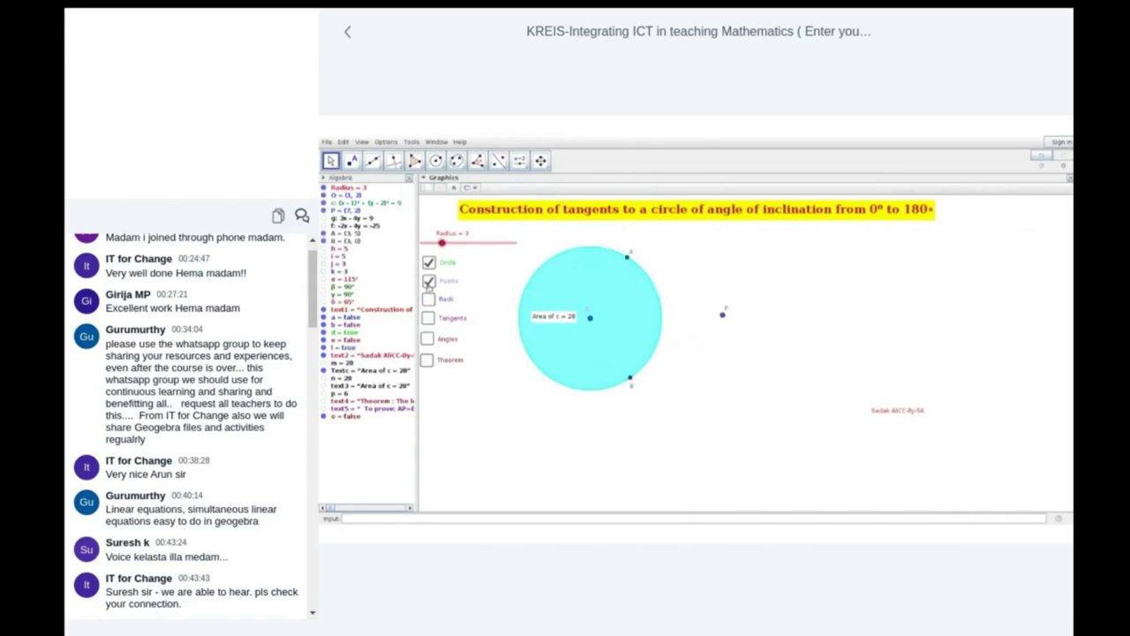
{"action": "left_click_drag", "start_coordinate": [441, 242], "coordinate": [431, 242]}
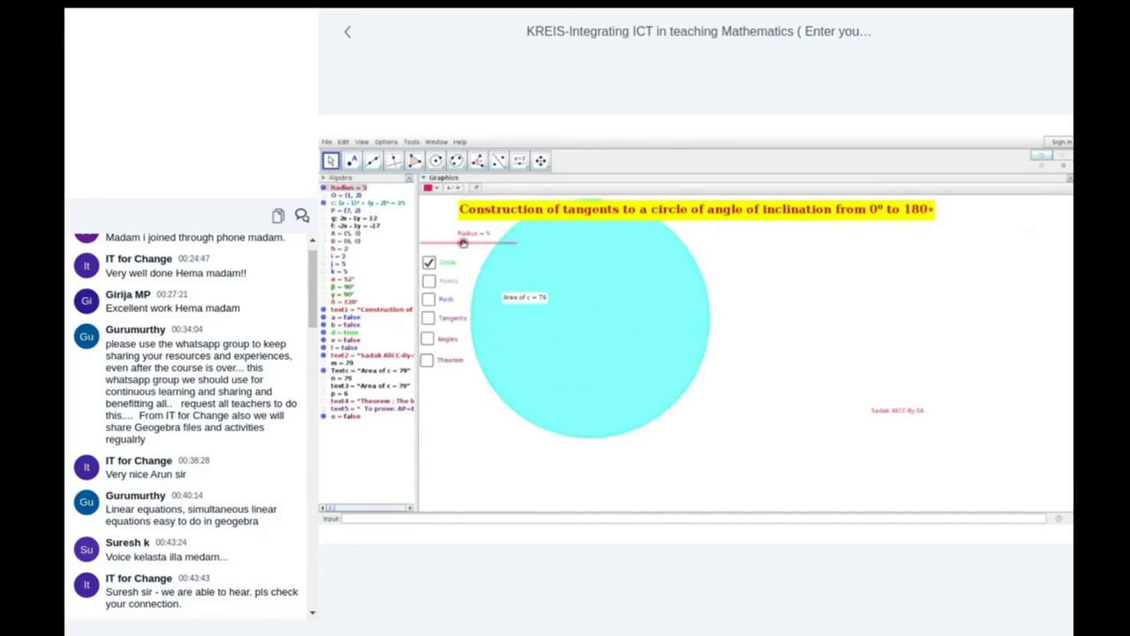
{"action": "left_click", "coordinate": [428, 280]}
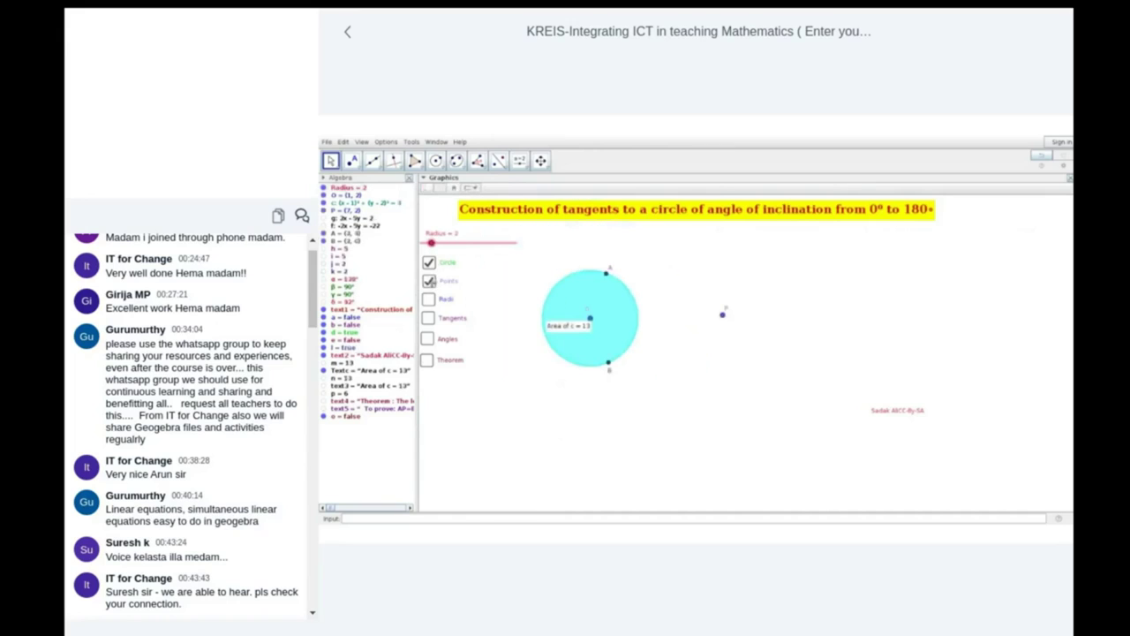
{"action": "left_click", "coordinate": [428, 300]}
{"action": "left_click", "coordinate": [428, 318]}
{"action": "left_click", "coordinate": [428, 339]}
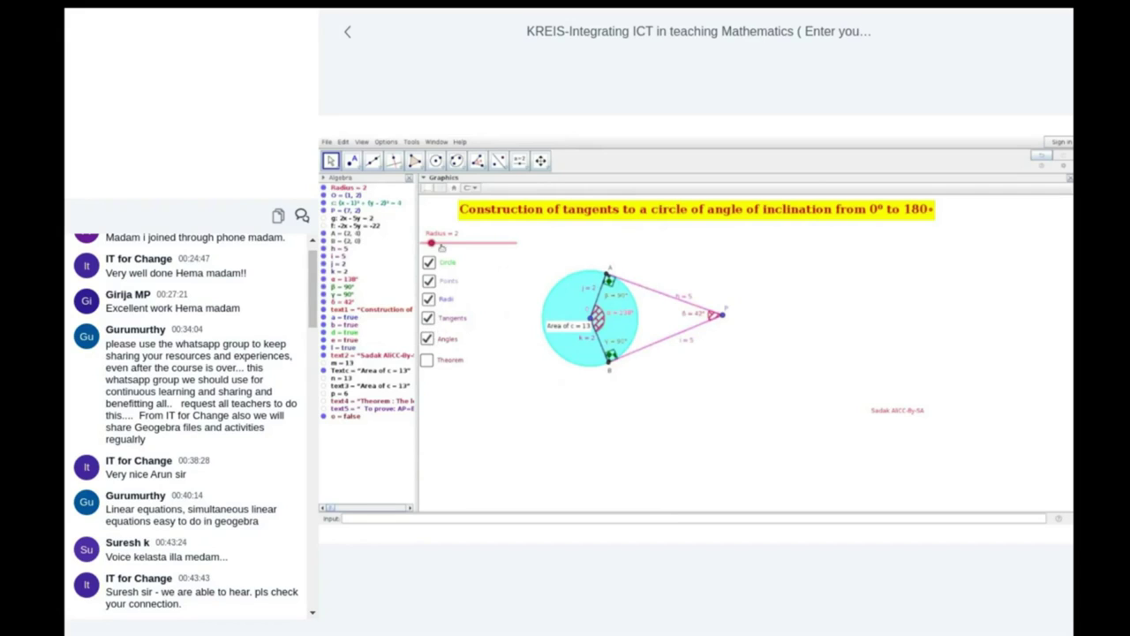
{"action": "mouse_move", "coordinate": [432, 243]}
{"action": "left_mouse_down"}
{"action": "mouse_move", "coordinate": [453, 243]}
{"action": "mouse_move", "coordinate": [432, 243]}
{"action": "left_mouse_up"}
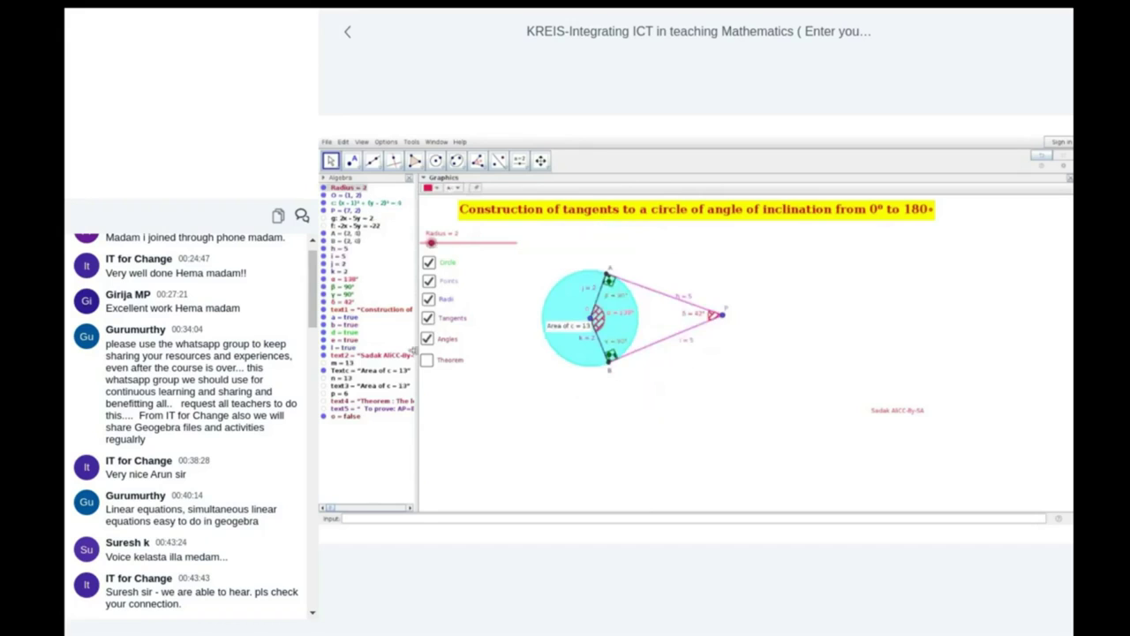
{"action": "left_click", "coordinate": [429, 360]}
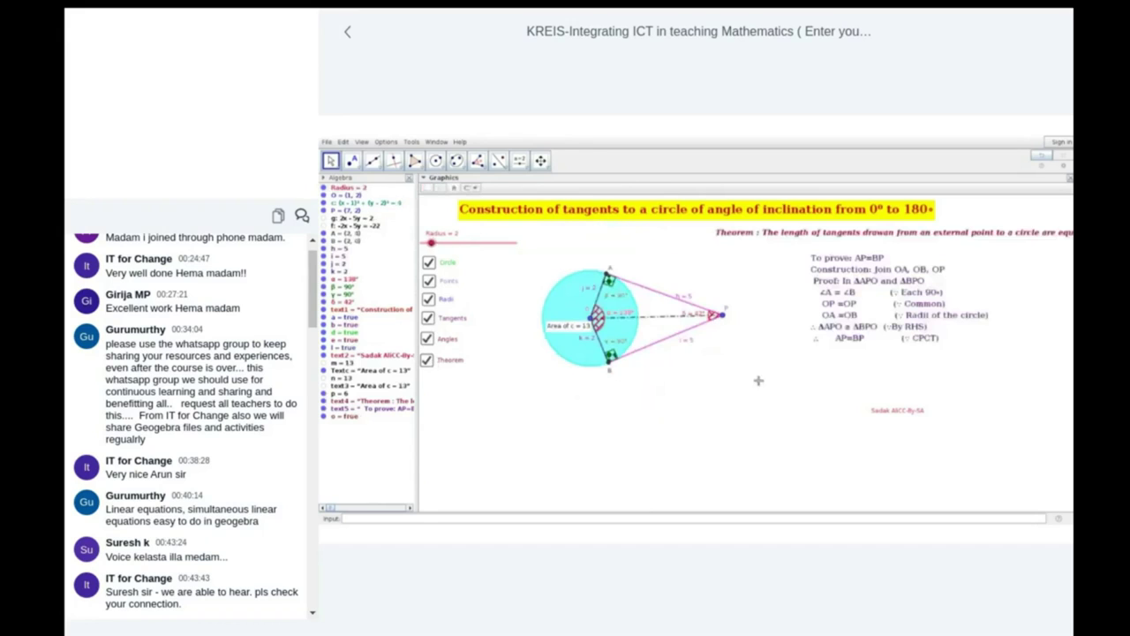